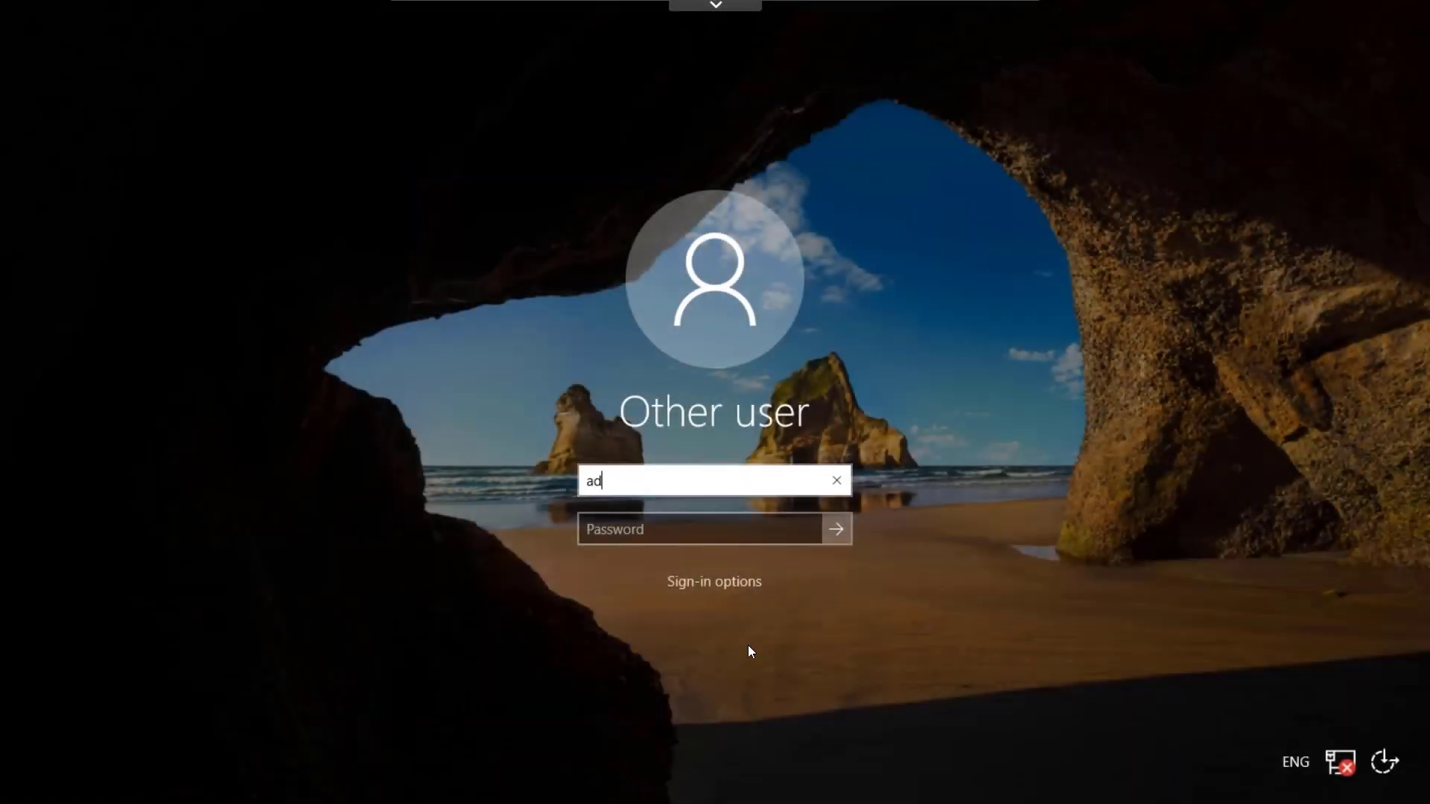
Step: Sign in to Windows as administrator with the account password
type("ministrator")
key("Tab")
type("•••••••")
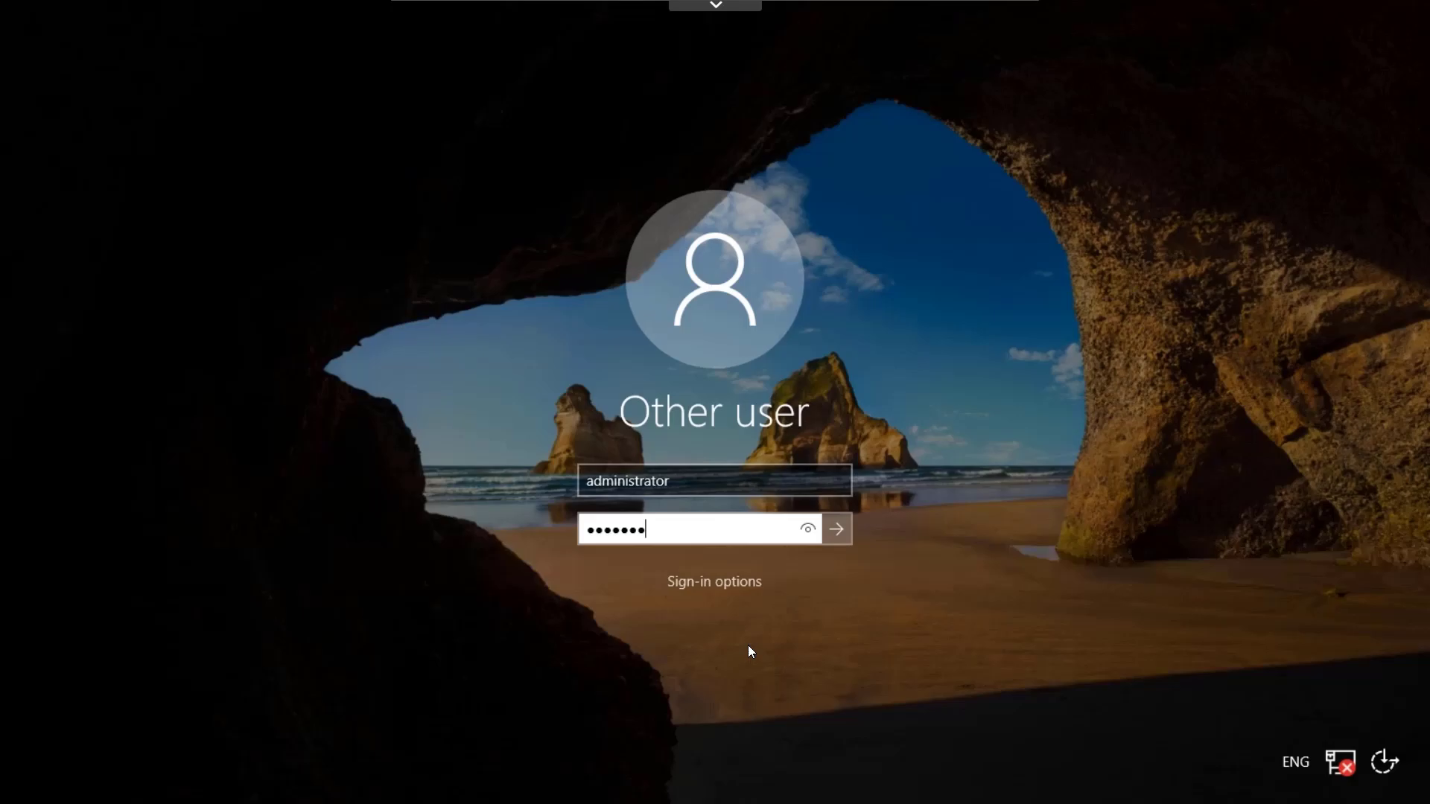
type("••")
key("Return")
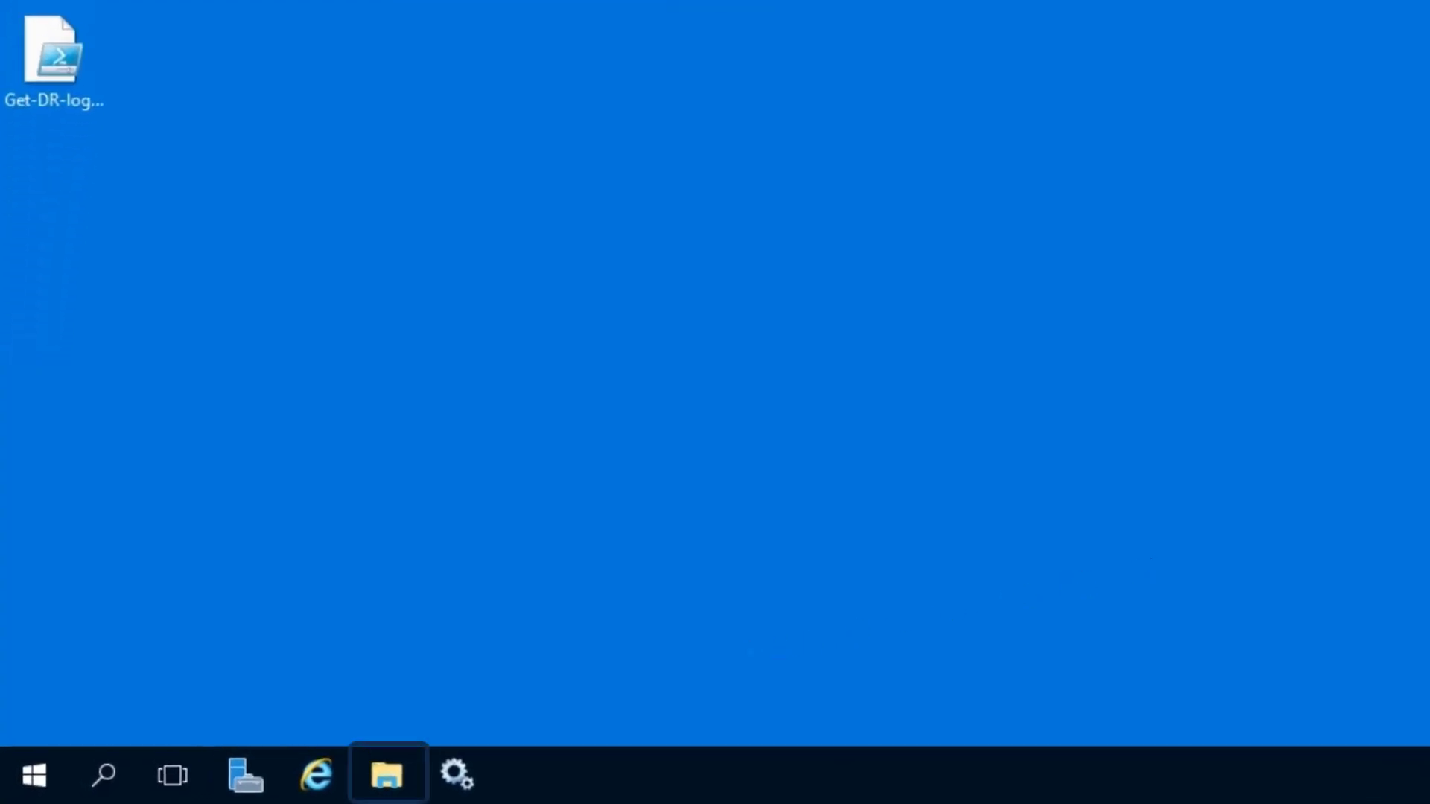
Step: Browse File Explorer to C:\Program Files (x86)\PrivateArk\PADR\Conf
left_click(422, 318)
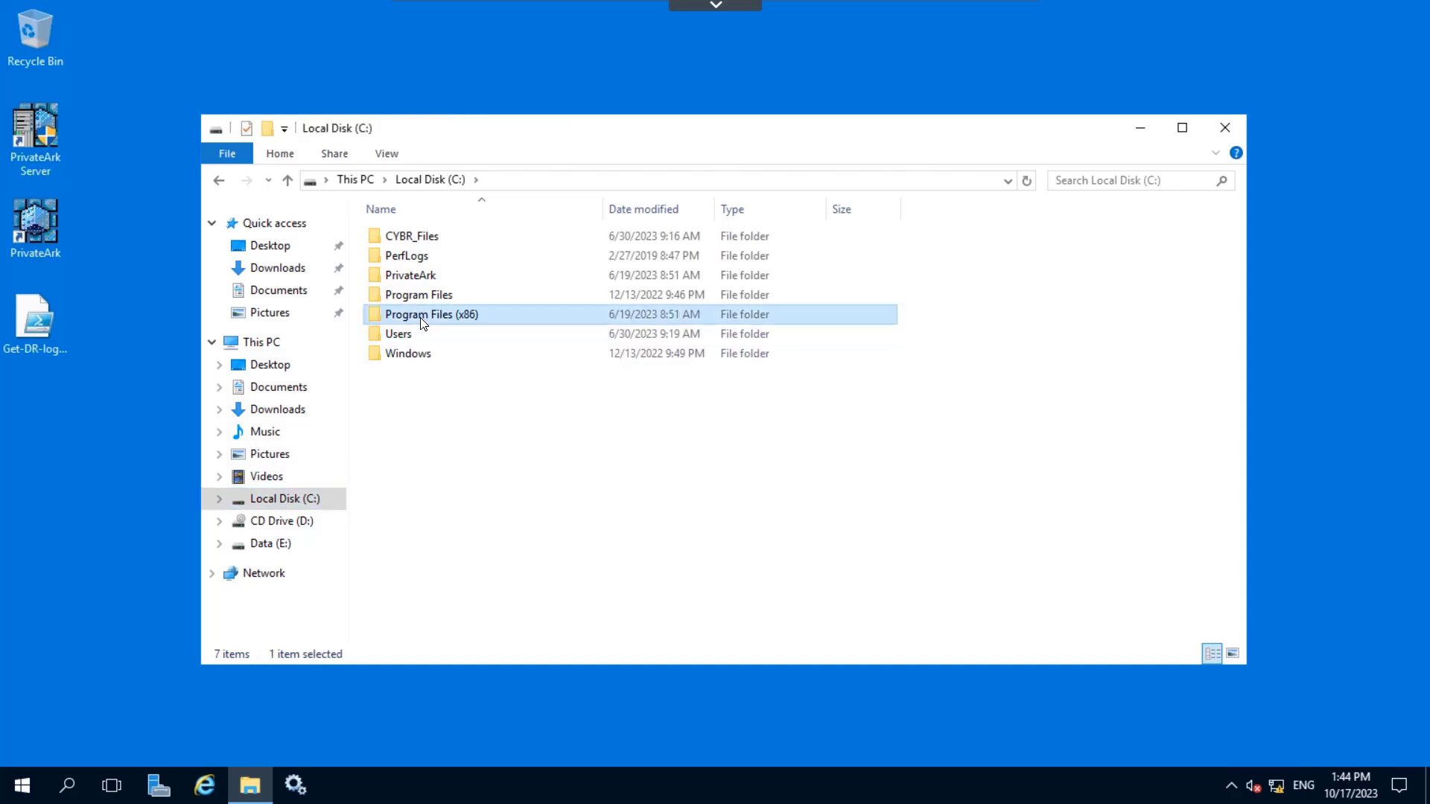
double_click(422, 319)
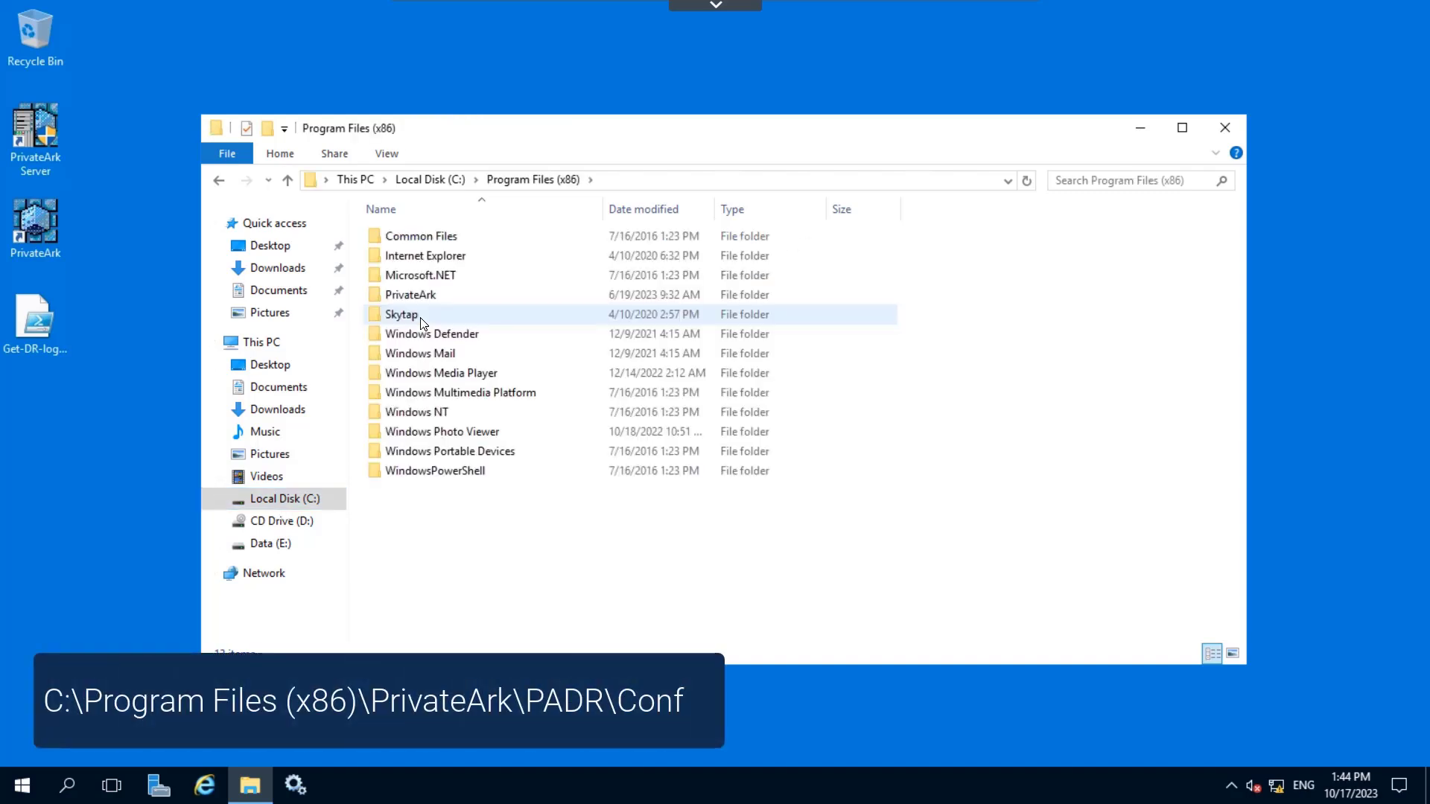
double_click(422, 296)
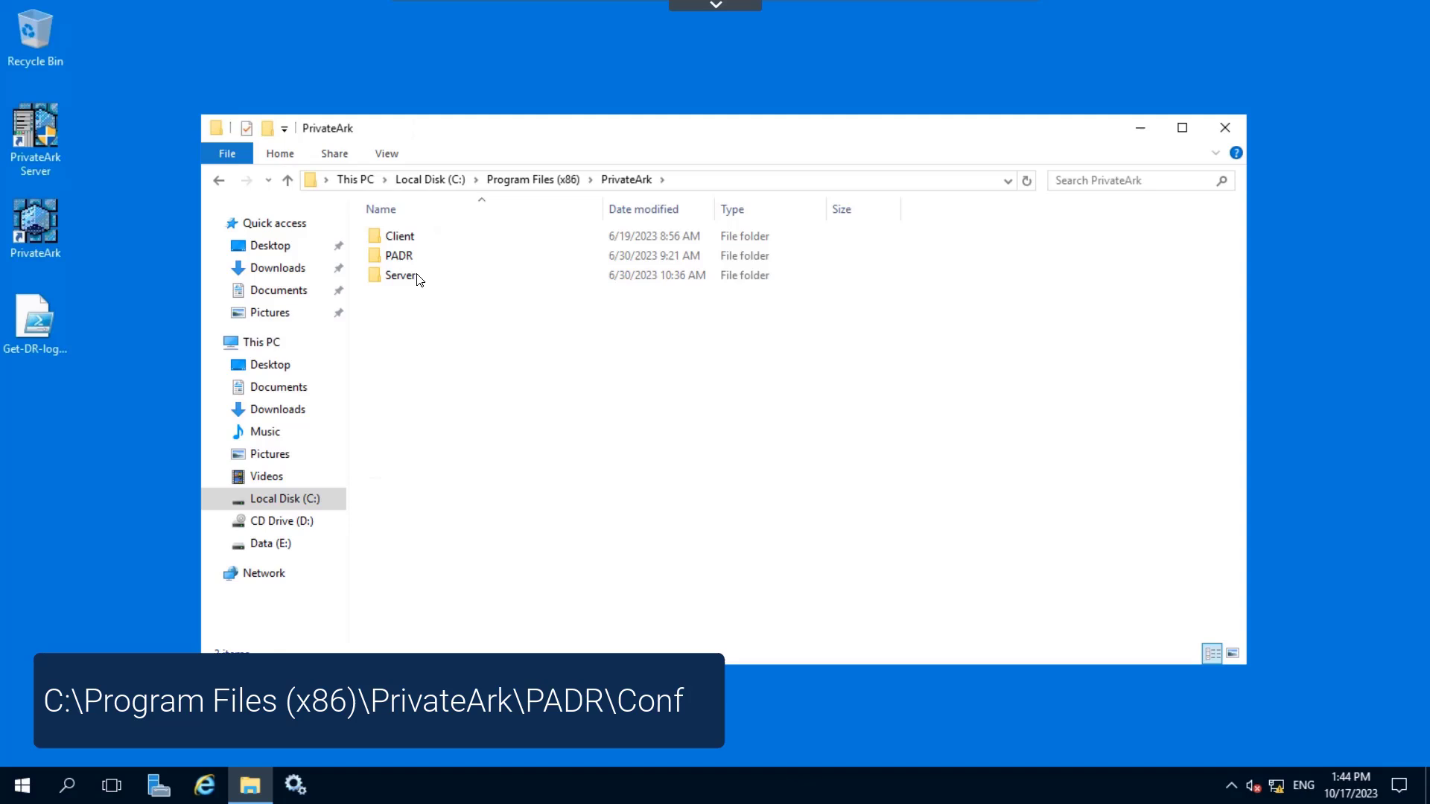
double_click(415, 258)
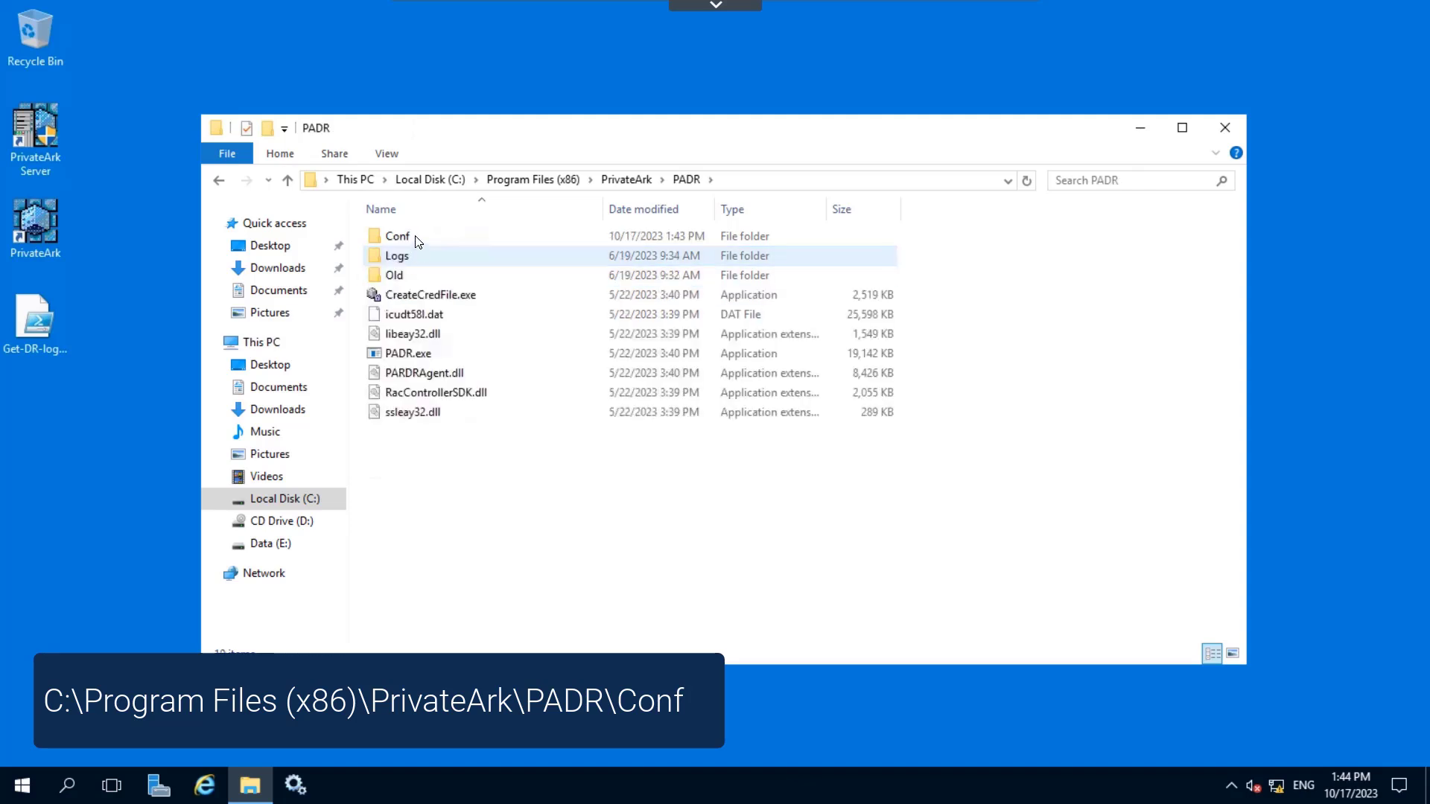
double_click(416, 238)
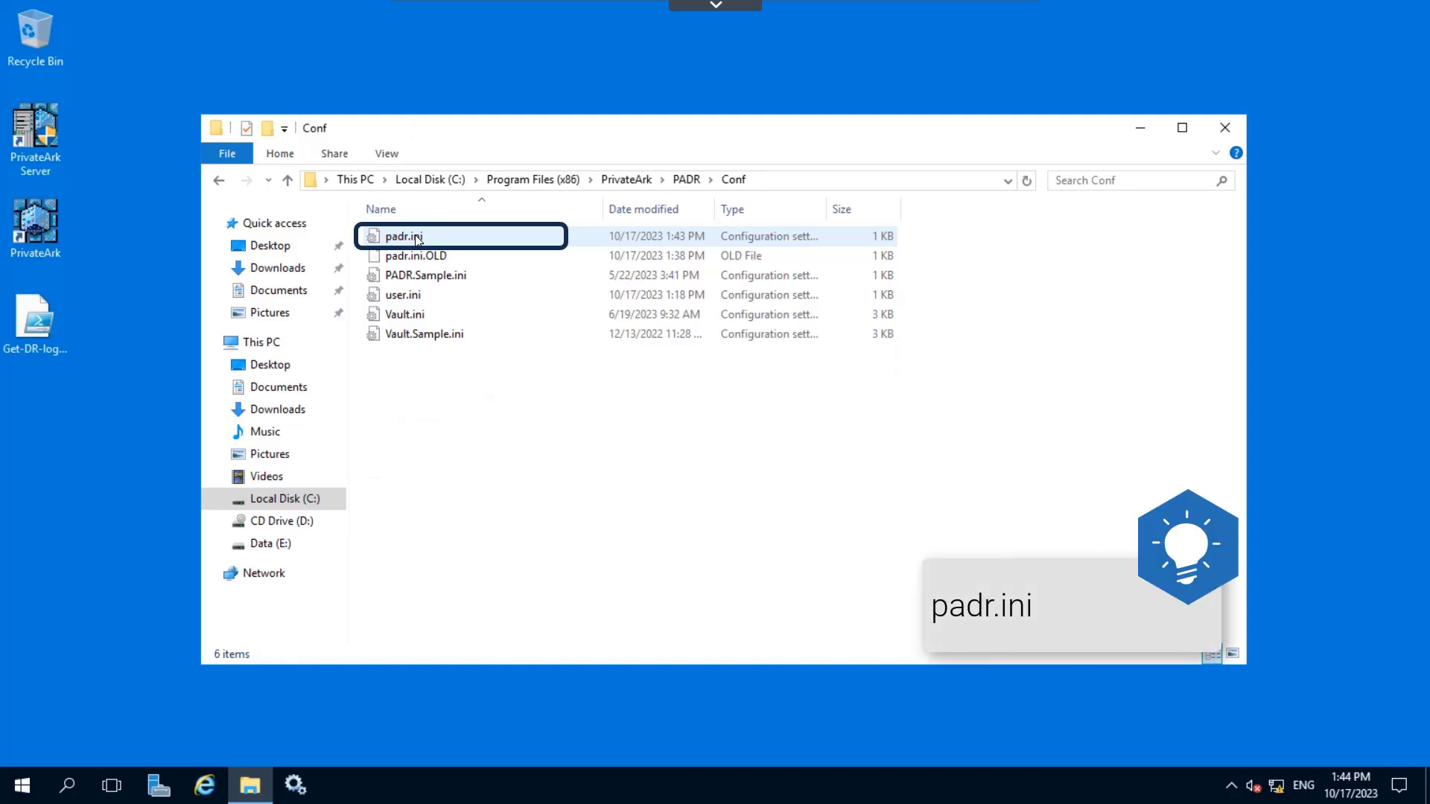
Step: Open padr.ini and delete its last two lines, leaving FailoverMode=No at the end
double_click(416, 238)
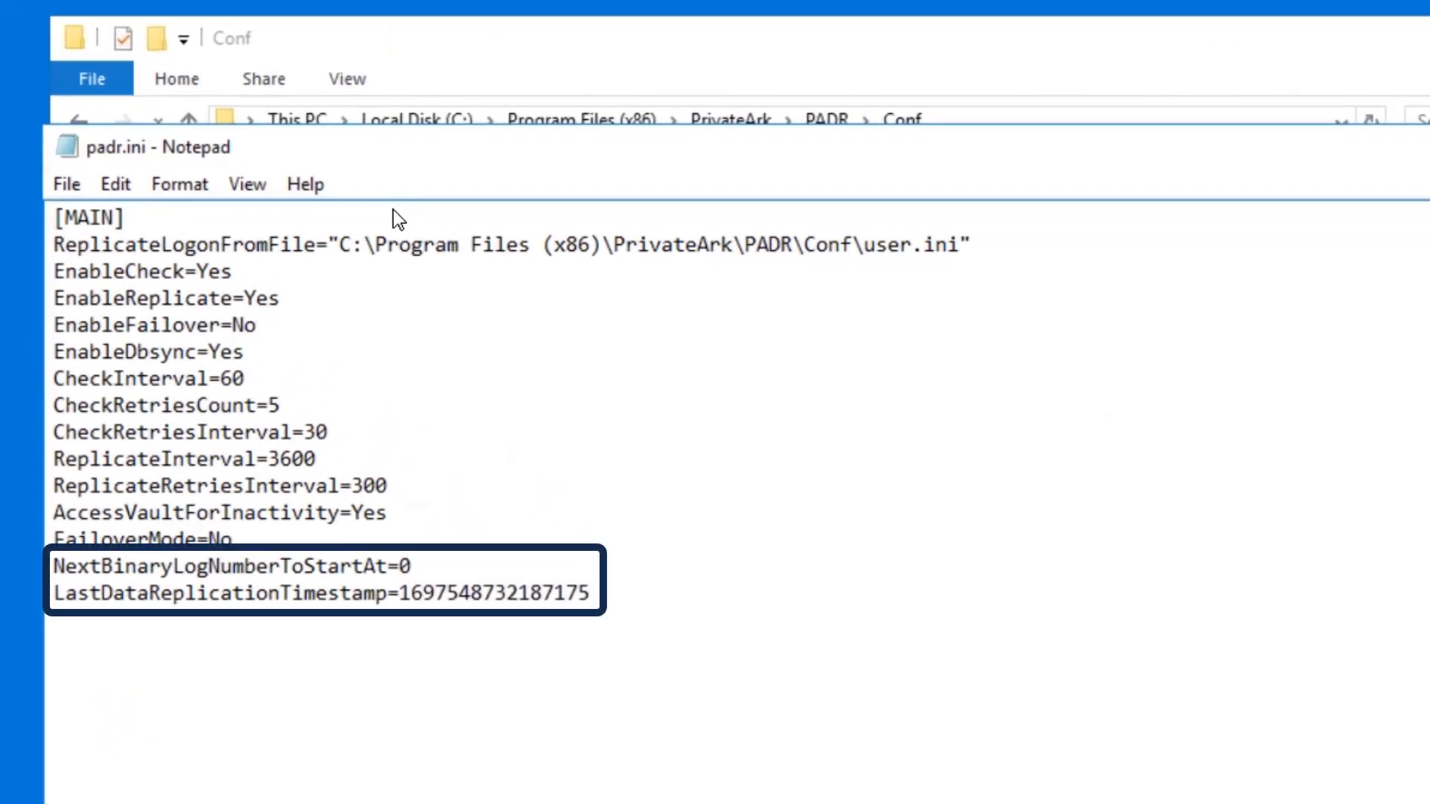
left_click(604, 599)
left_click_drag(605, 602, 84, 574)
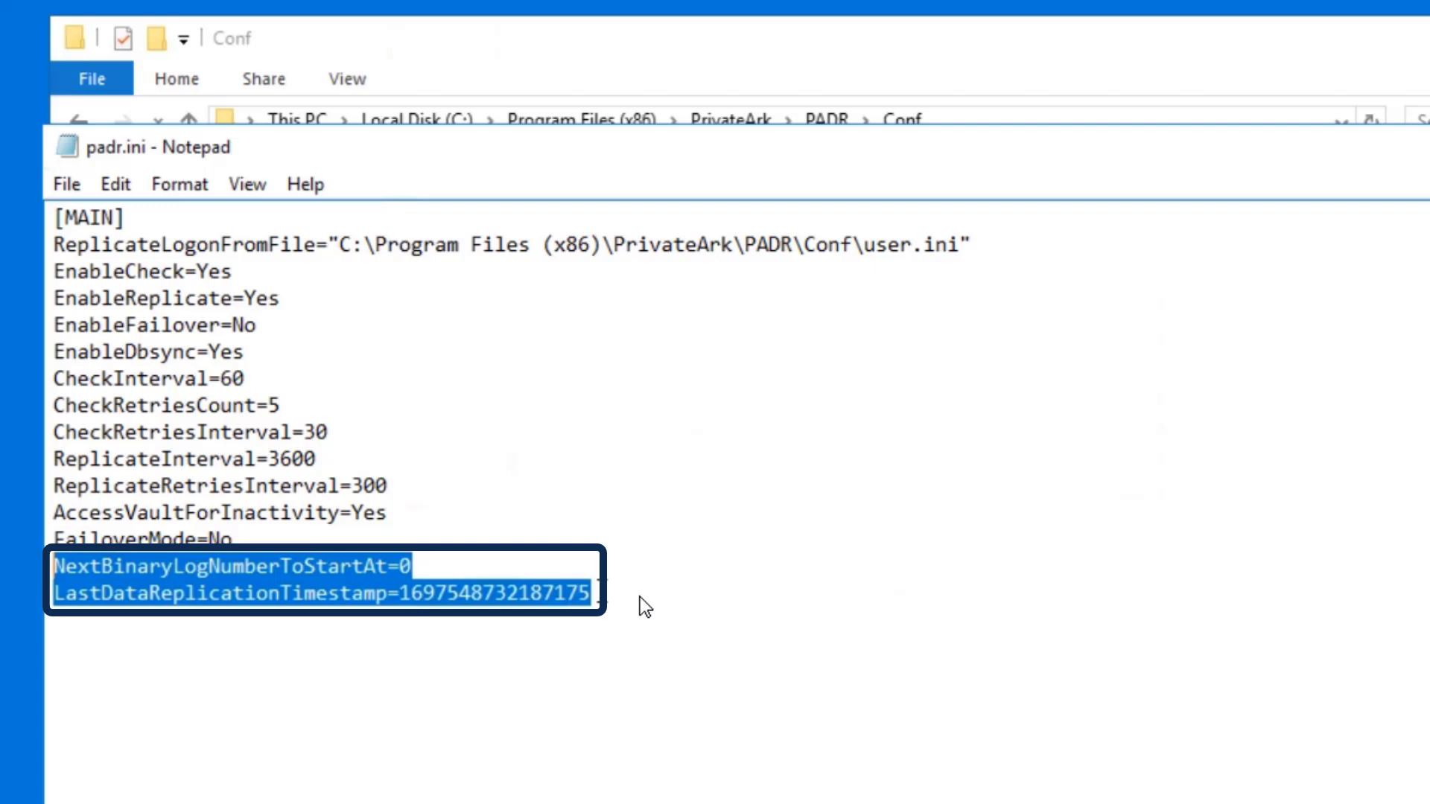
key("Delete")
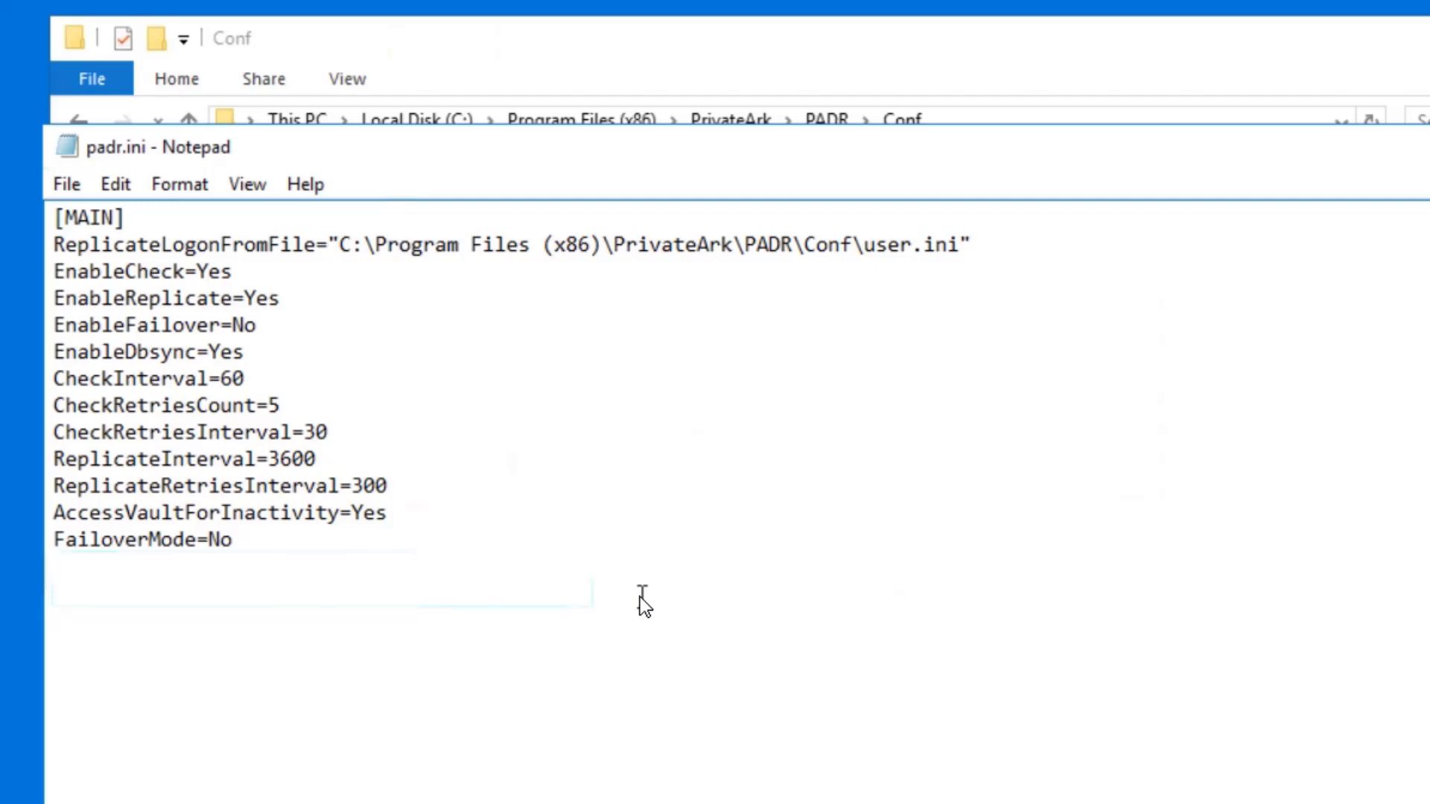
Step: Change EnableFailover=No to EnableFailover=Yes in padr.ini and save the file
left_click(277, 326)
key("BackSpace")
key("BackSpace")
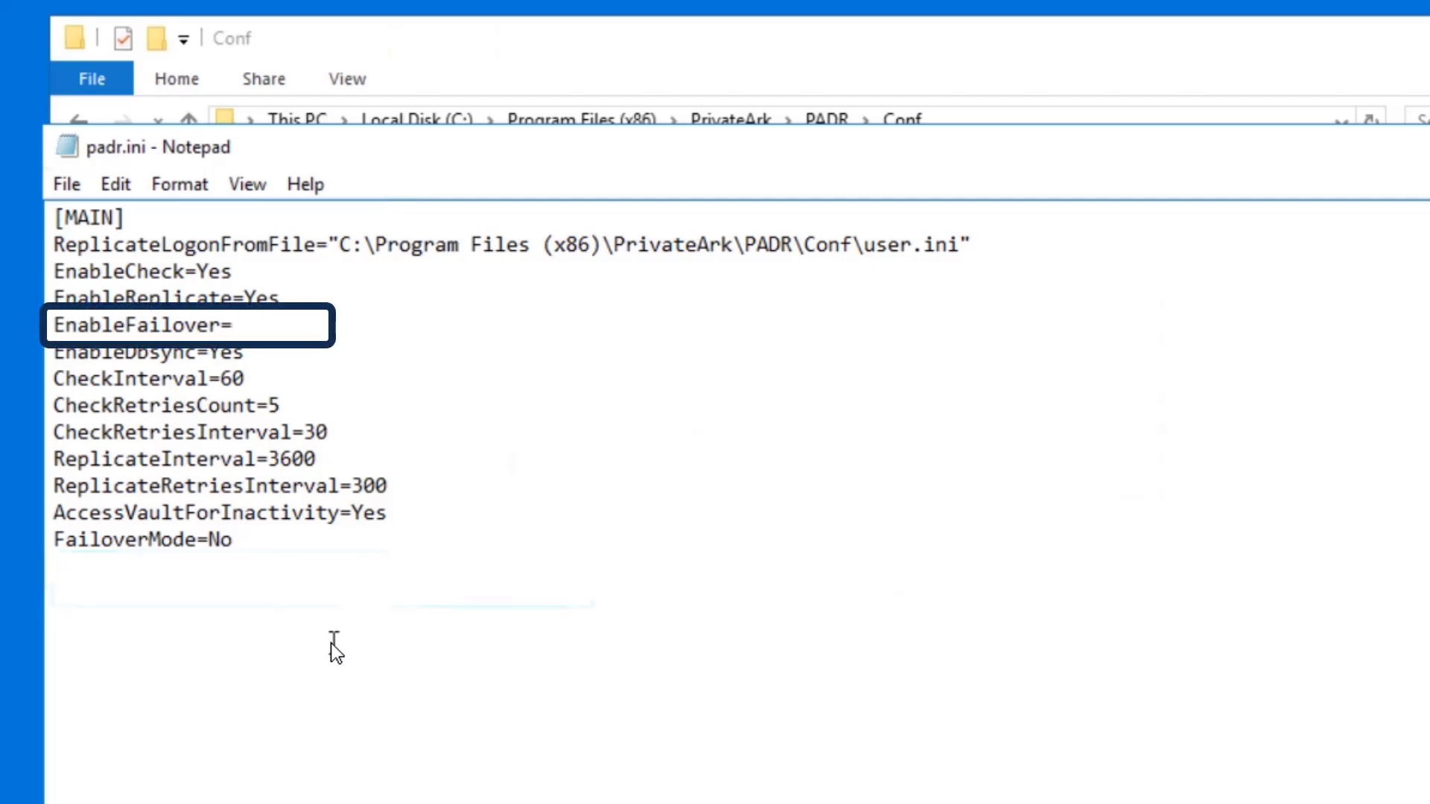
type("Yes")
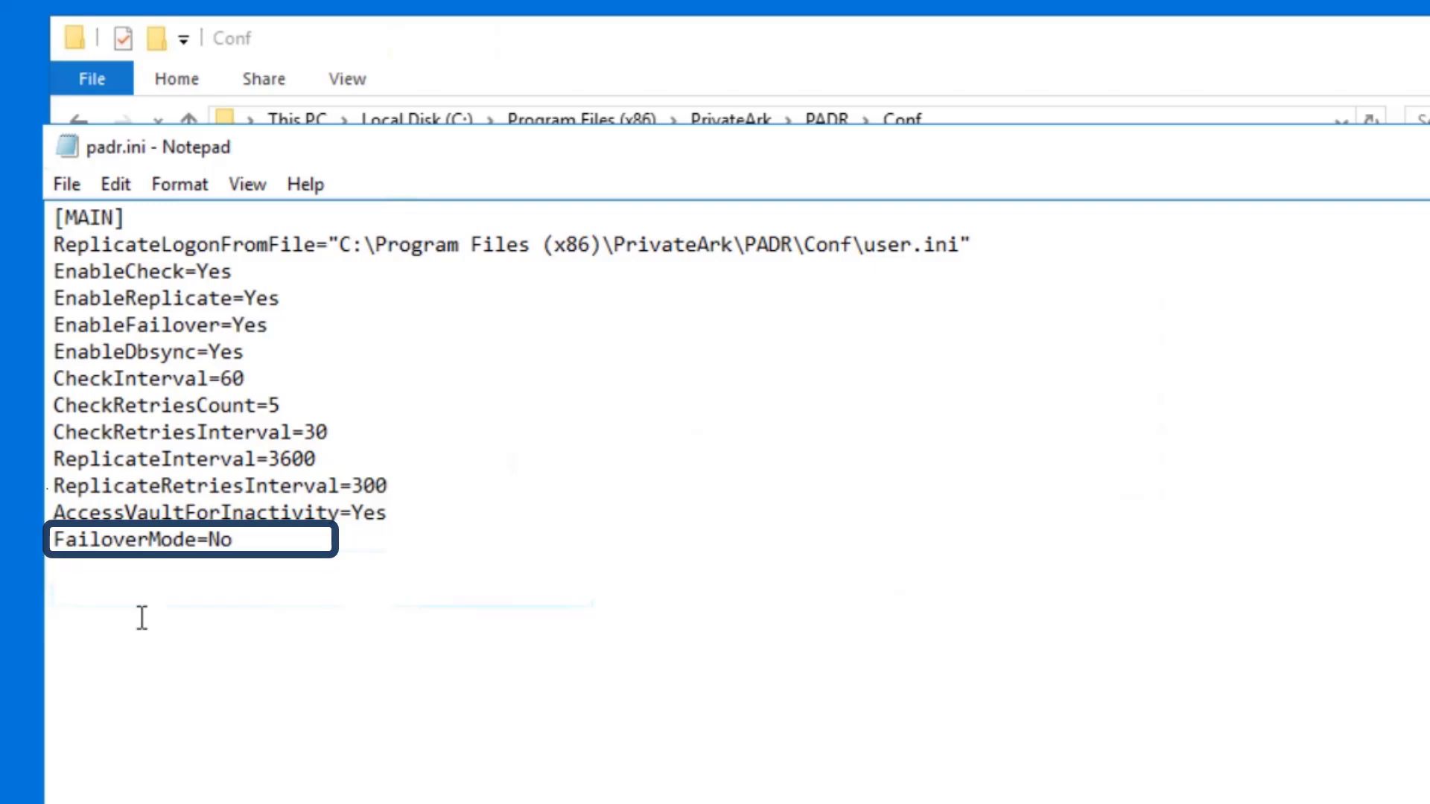
left_click(66, 186)
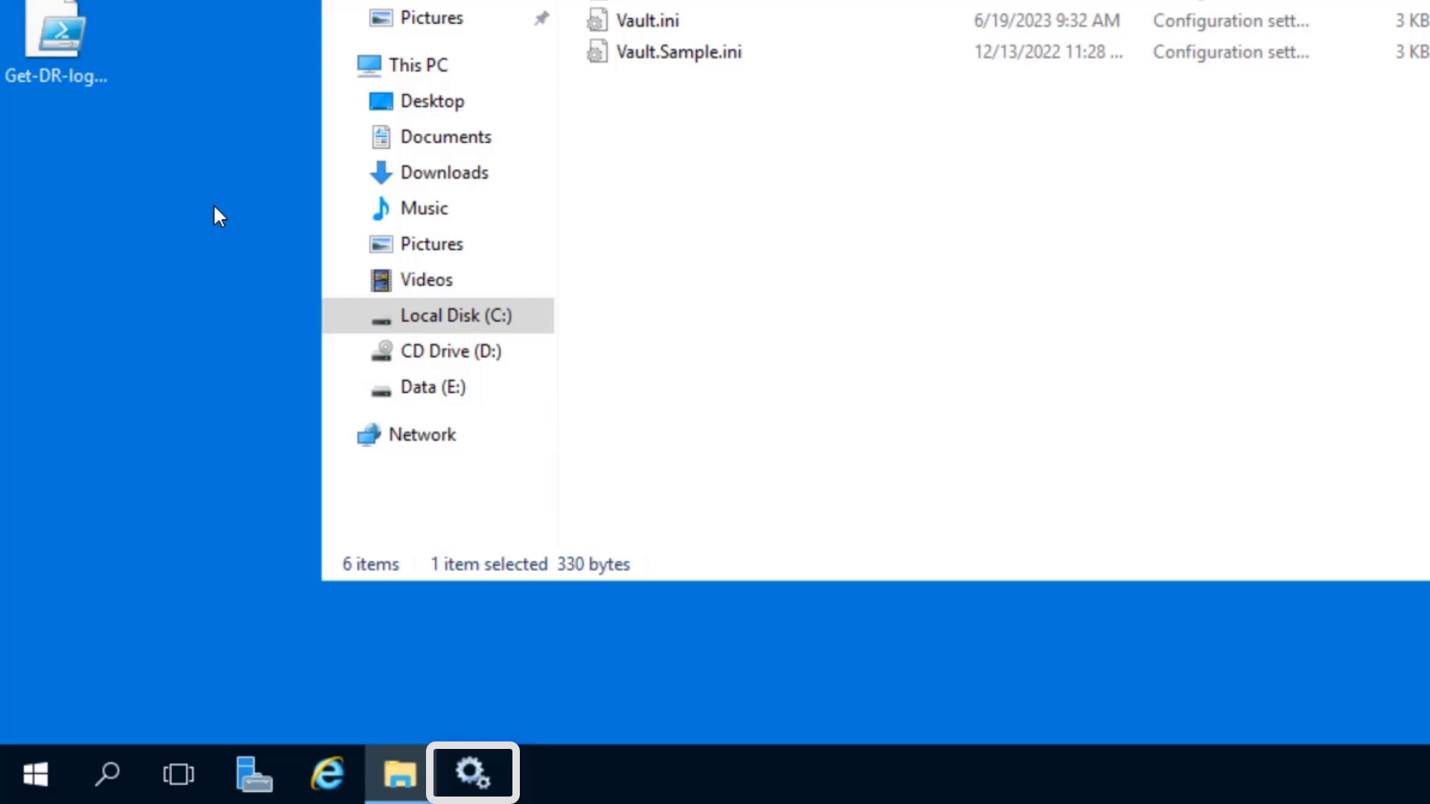
Step: Restart the CyberArk Vault Disaster Recovery service from the Services console
left_click(477, 775)
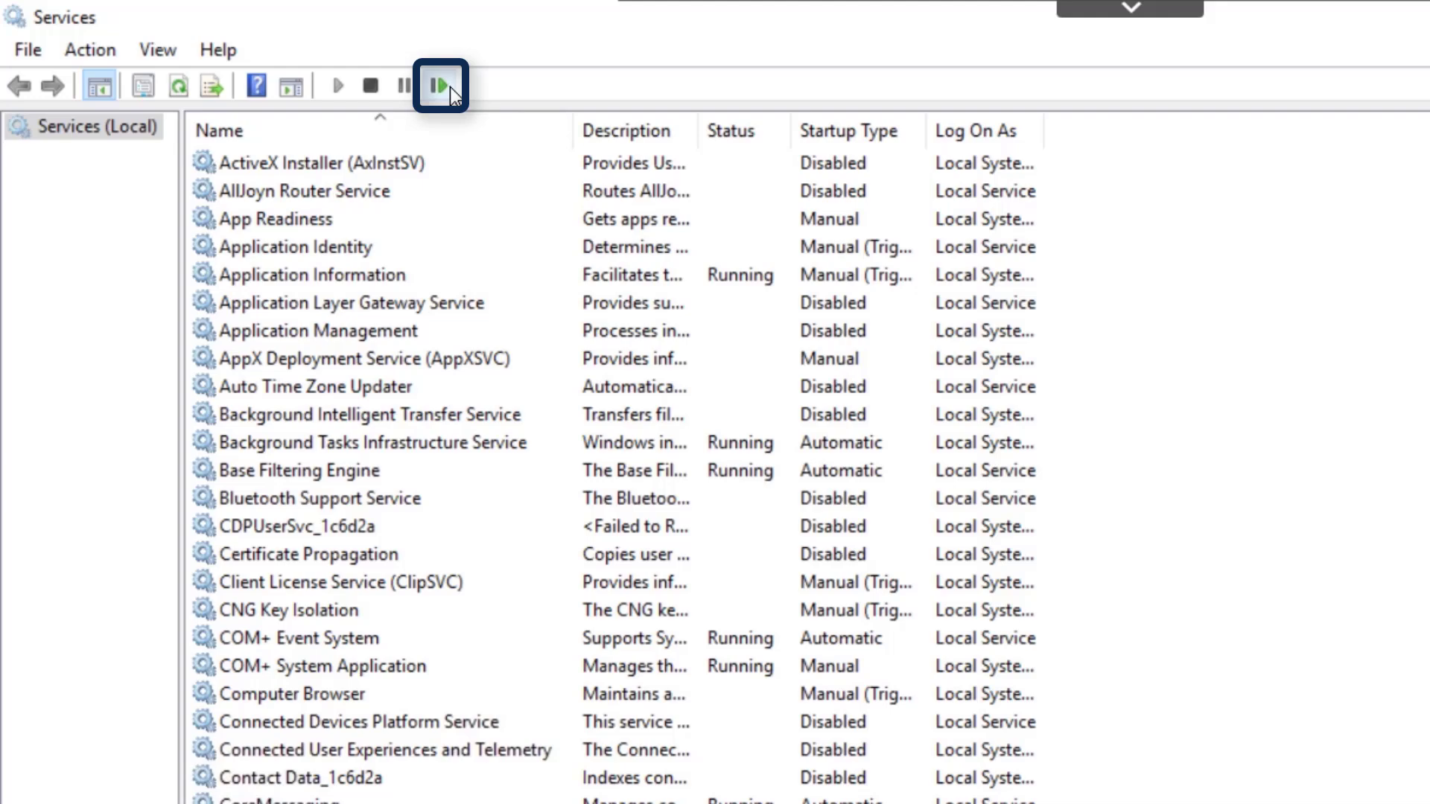
left_click(450, 86)
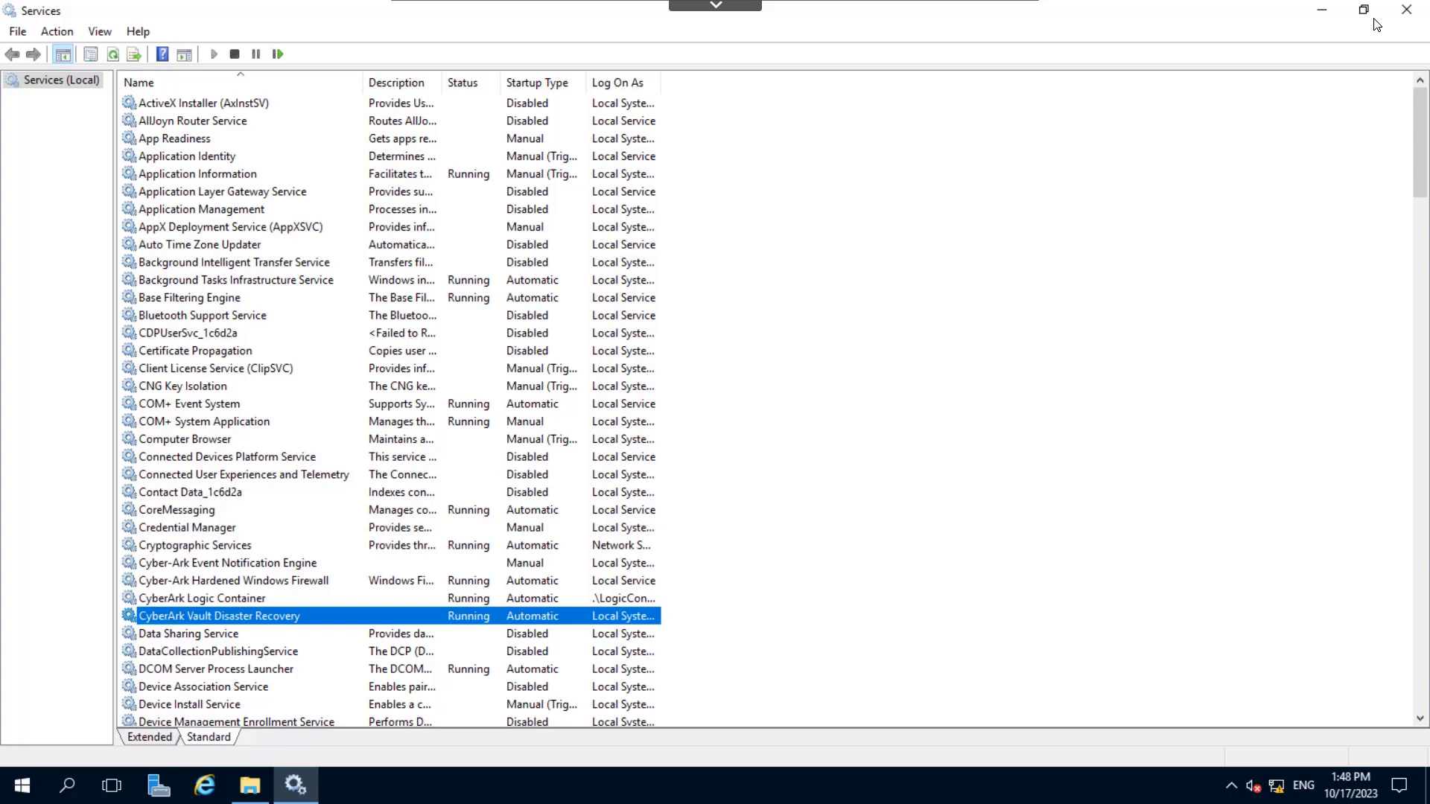
Step: Open PADR\Logs\padr.log and scroll to its latest 13:48 Full Replication Dump entries
left_click(1330, 10)
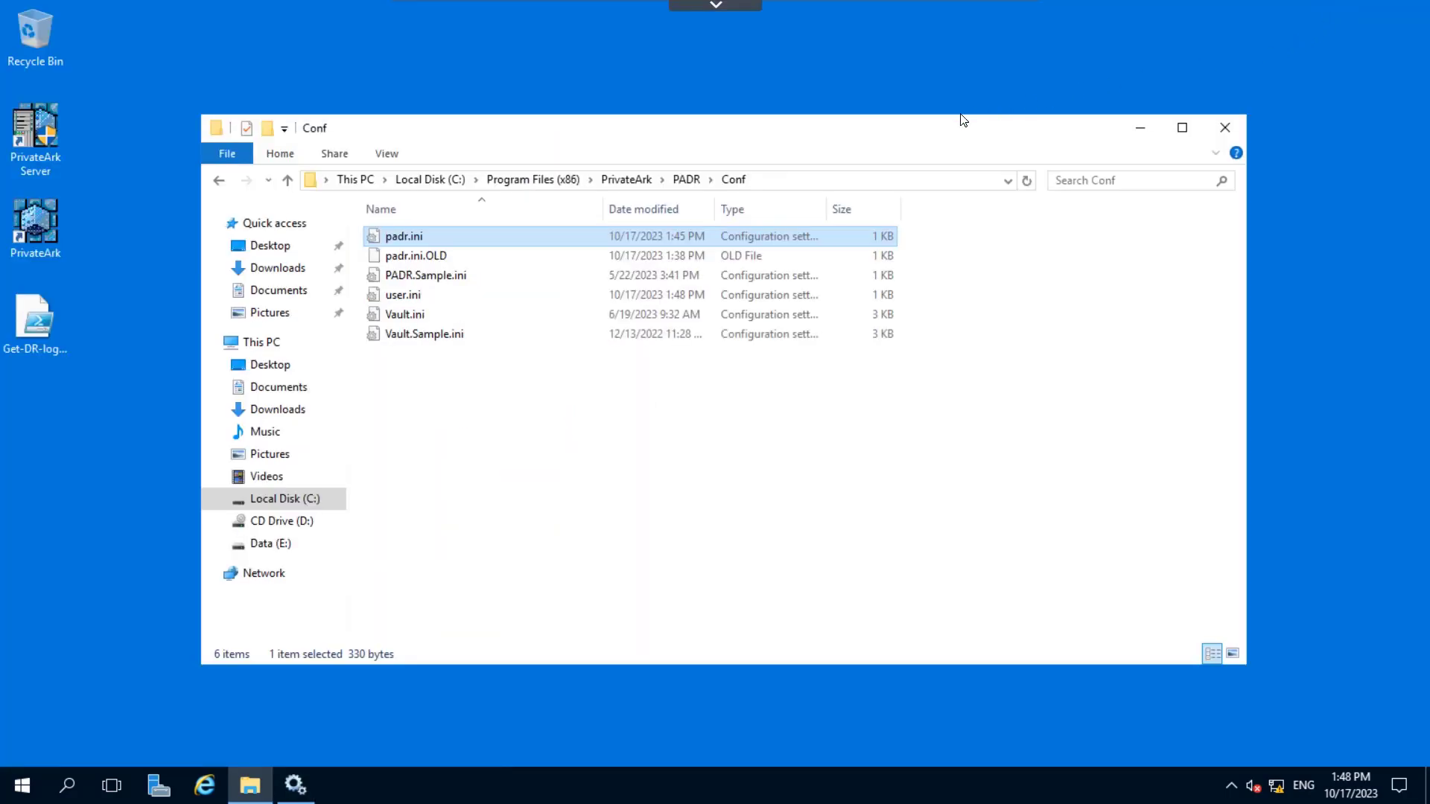
left_click(684, 181)
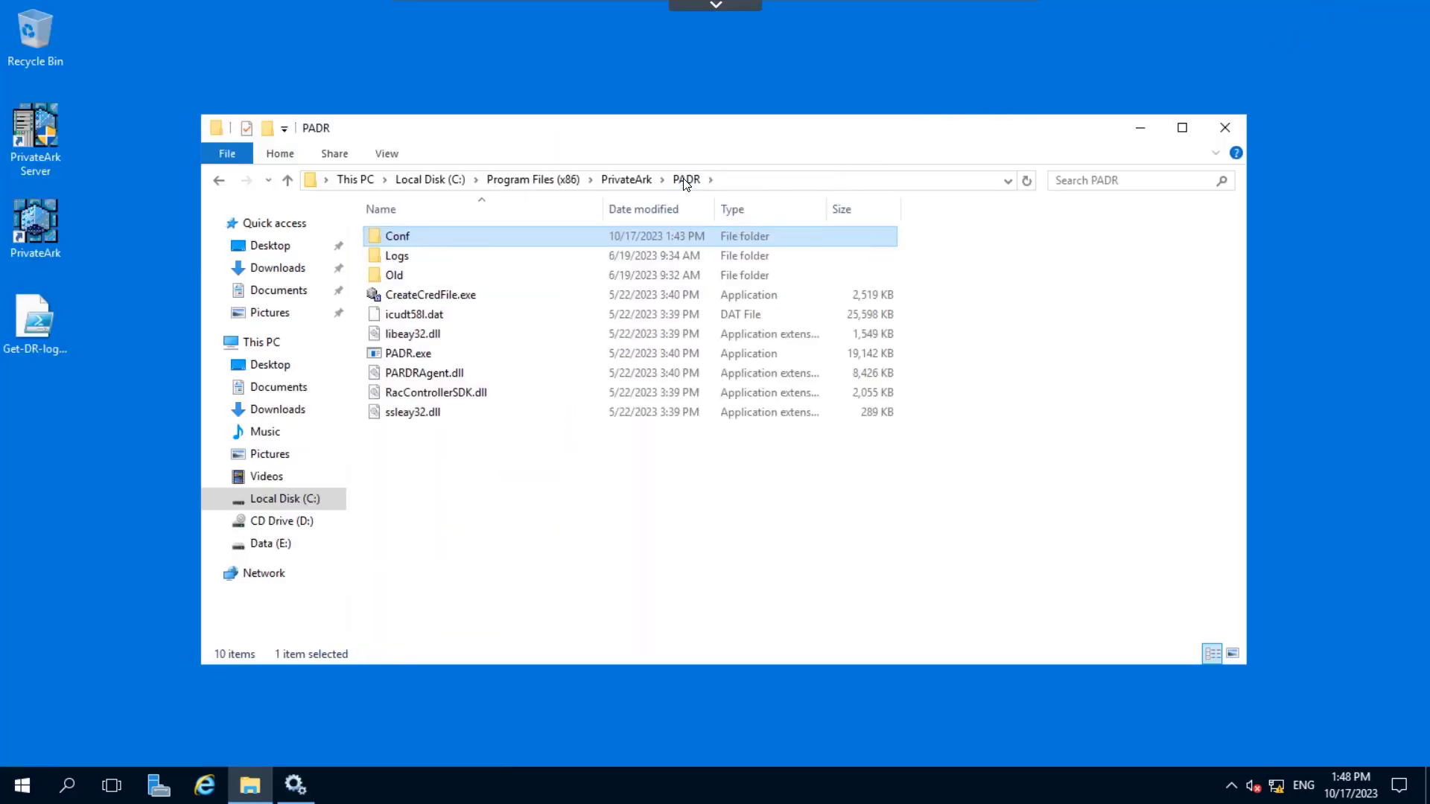
double_click(514, 259)
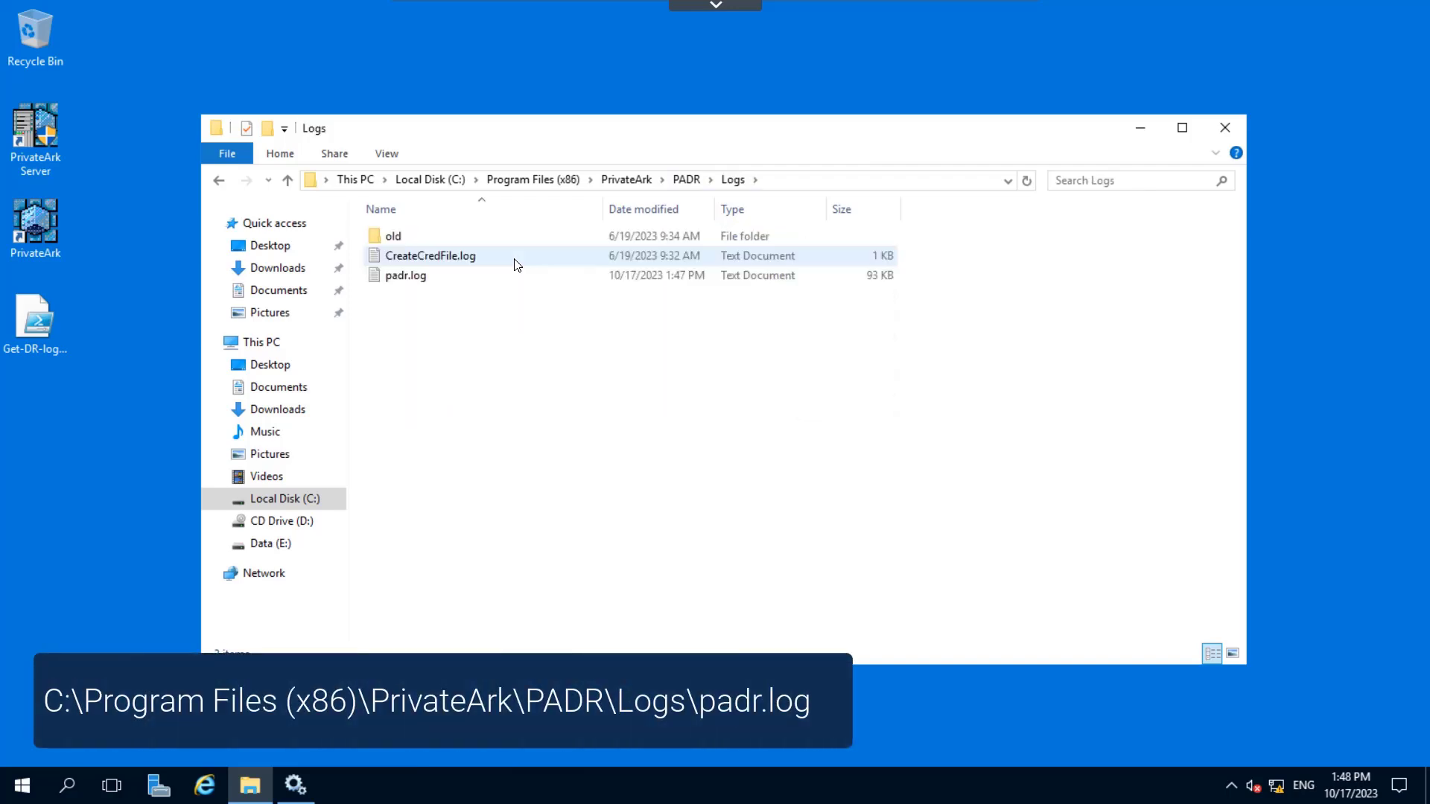
left_click(505, 286)
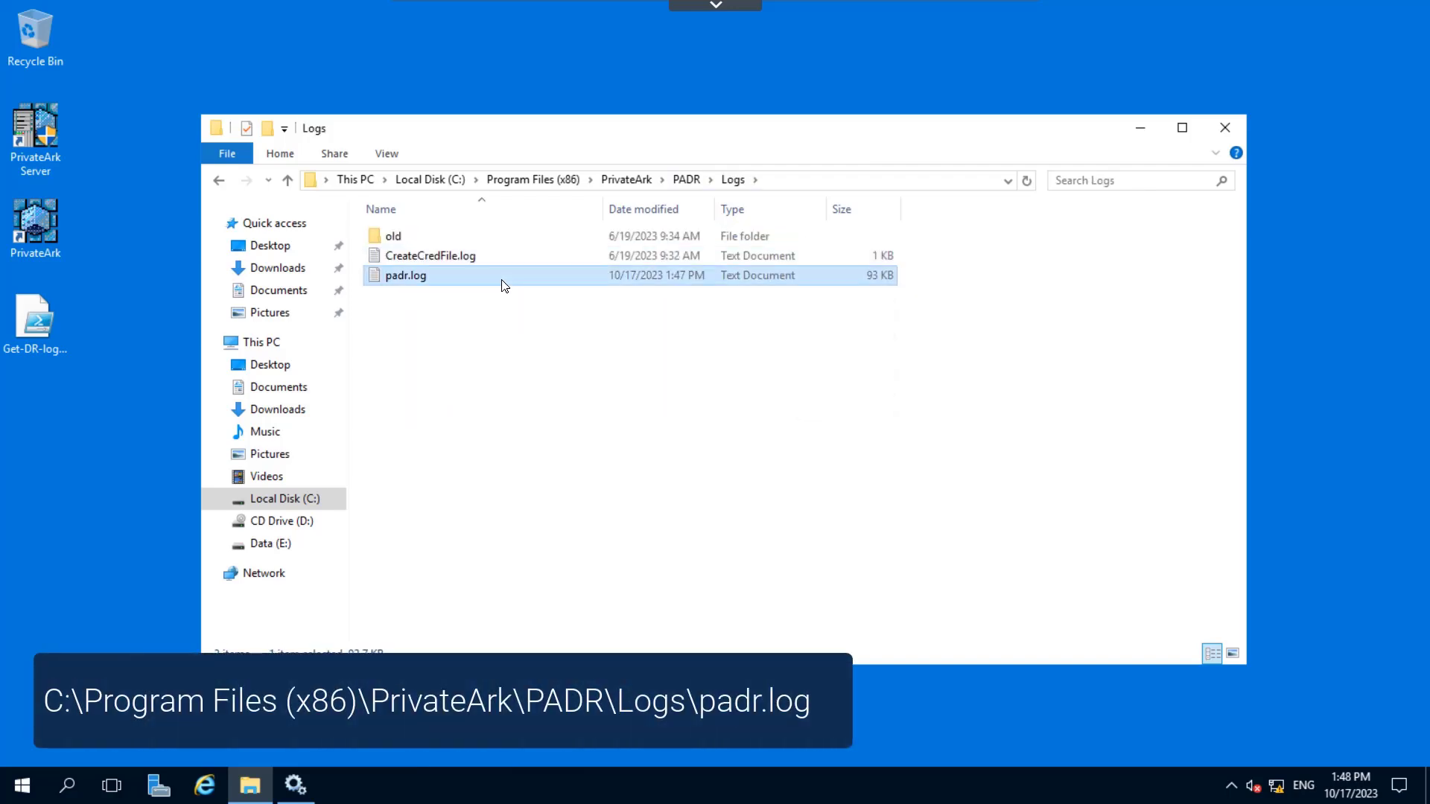
double_click(505, 287)
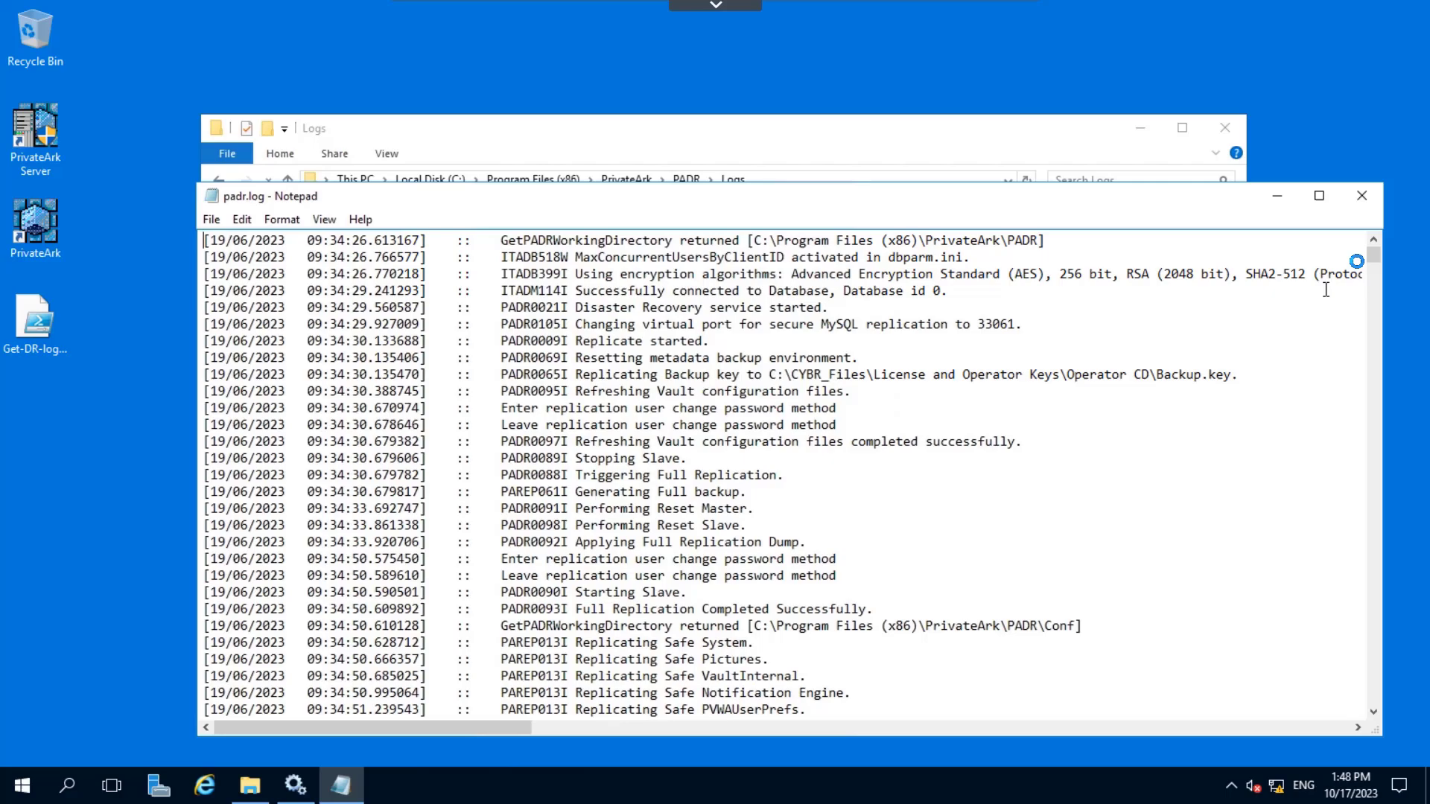
left_click_drag(1373, 260, 1378, 726)
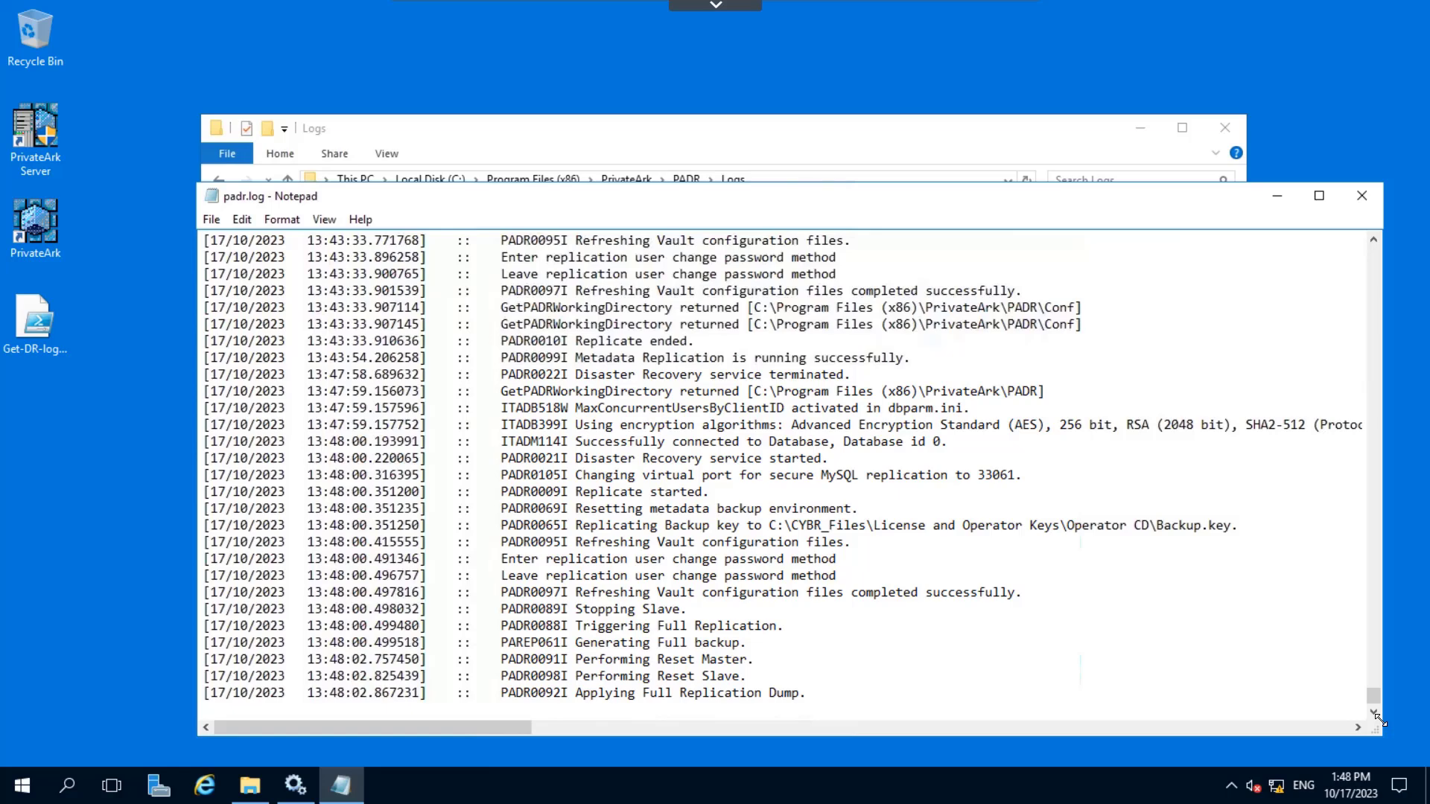
Step: Close the log, launch PowerShell via Run, and paste the Get-Content padr.log -wait command
key("alt+F4")
right_click(22, 792)
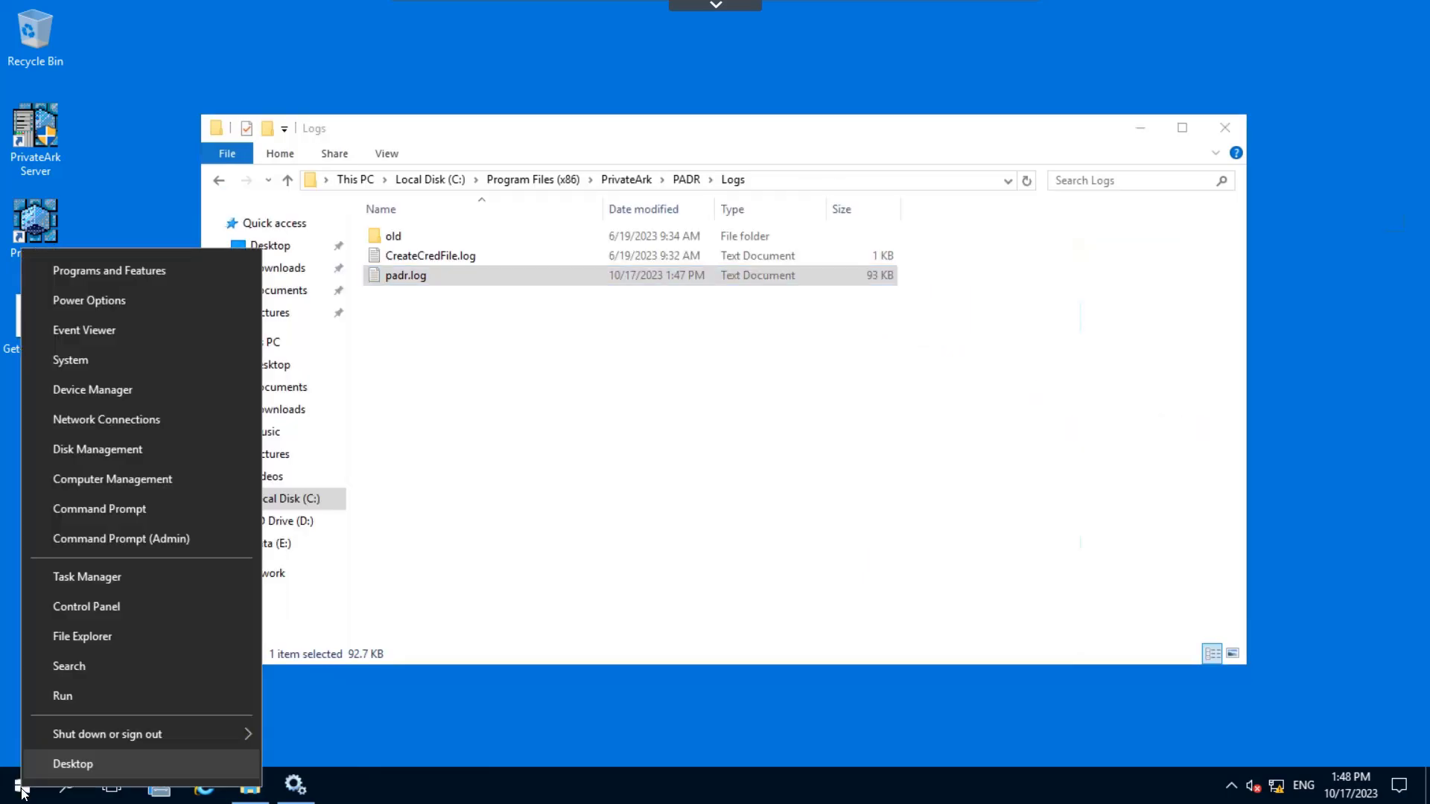
left_click(67, 704)
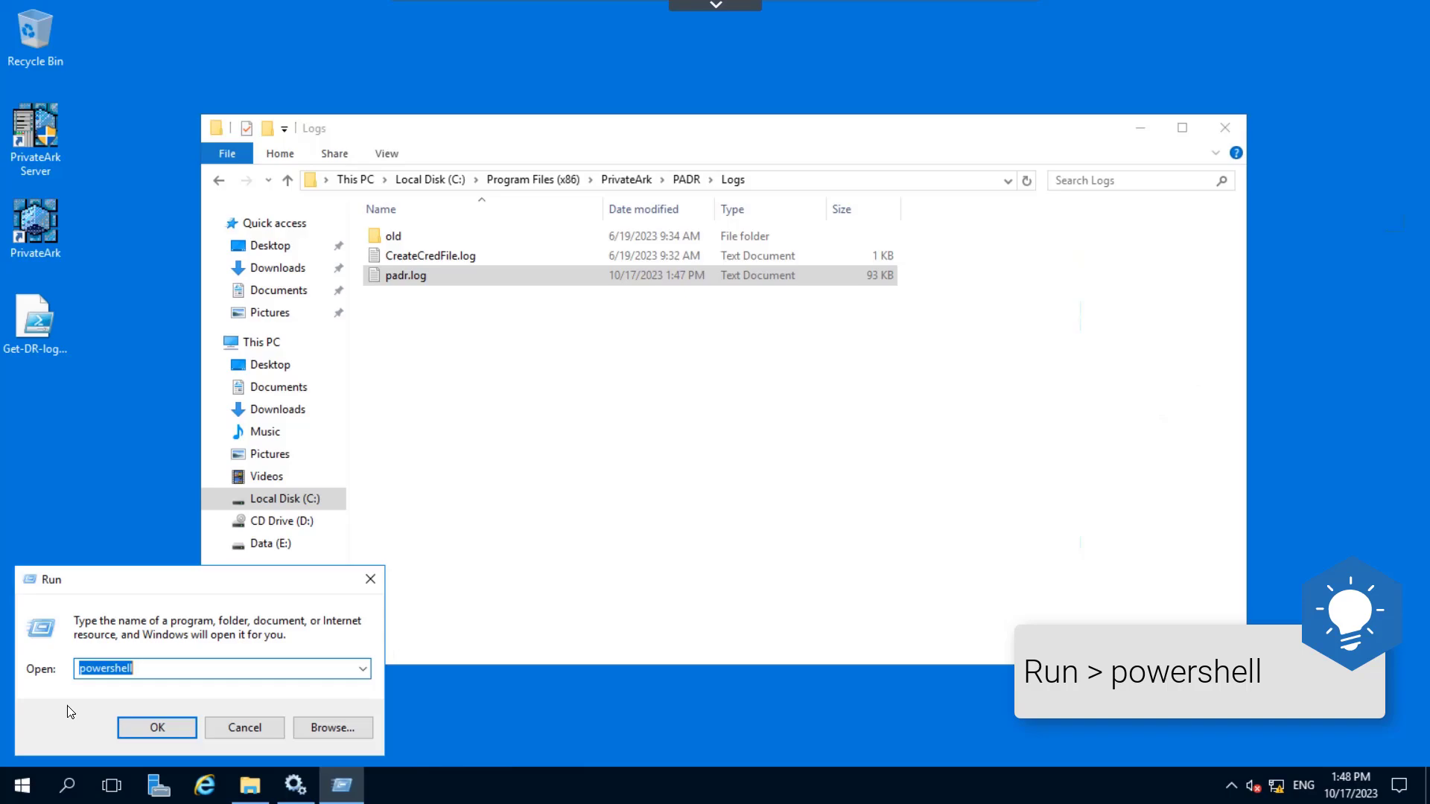
left_click(123, 732)
type("Get-Content 'C:\\Program Files (x86)\\PrivateArk\\PADR\\Logs\\padr.log' -wait")
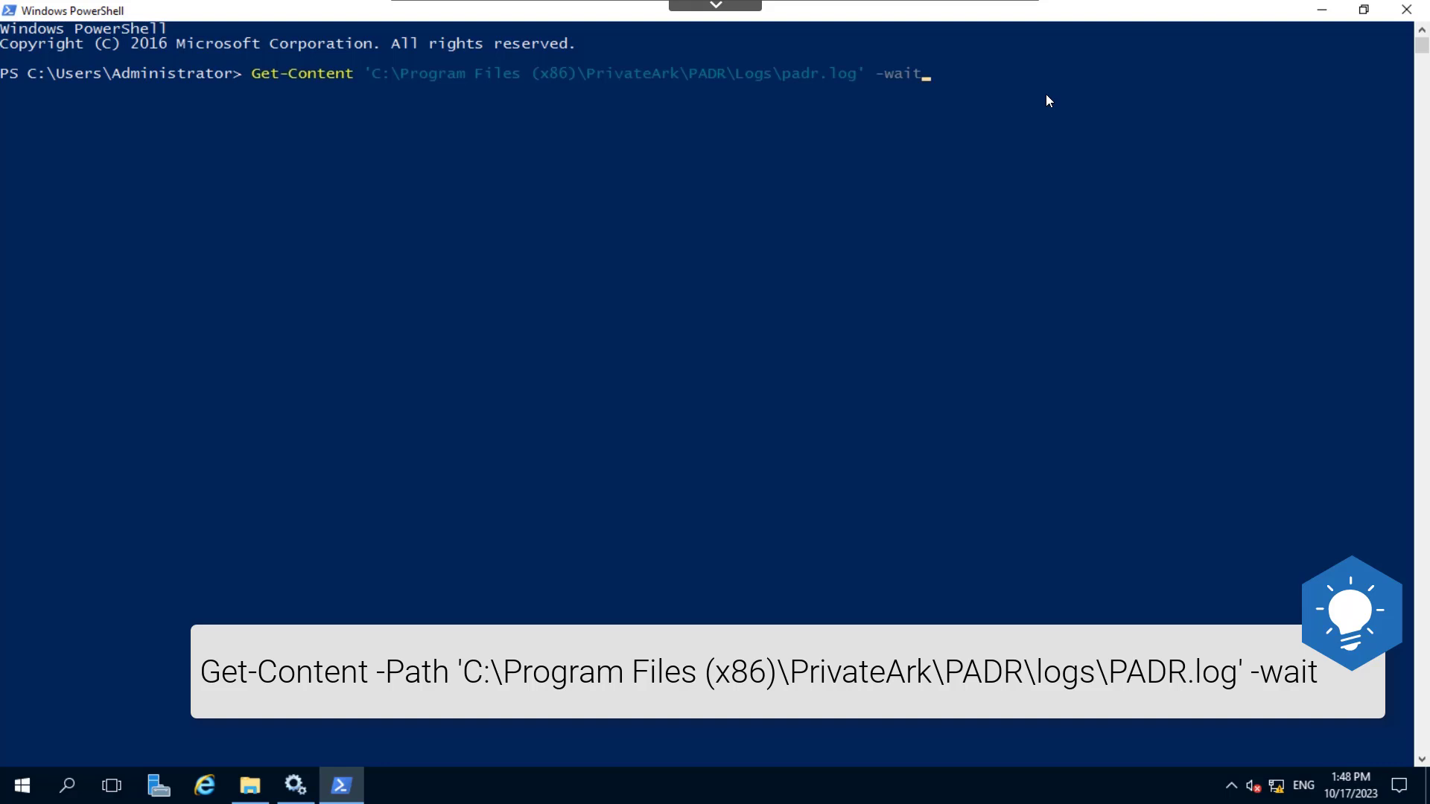
Step: Run Get-Content -wait to stream padr.log until metadata replication reports success
key("Return")
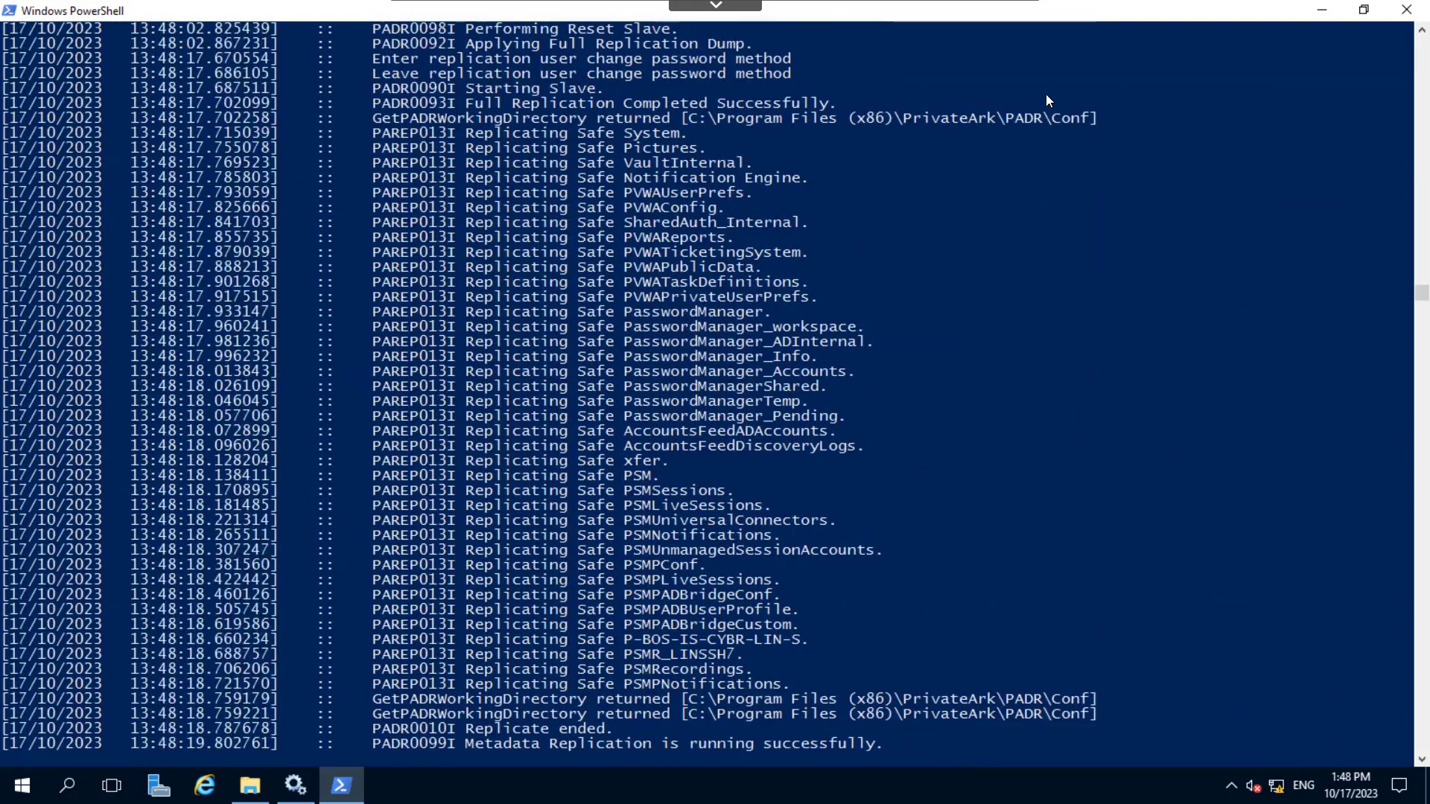